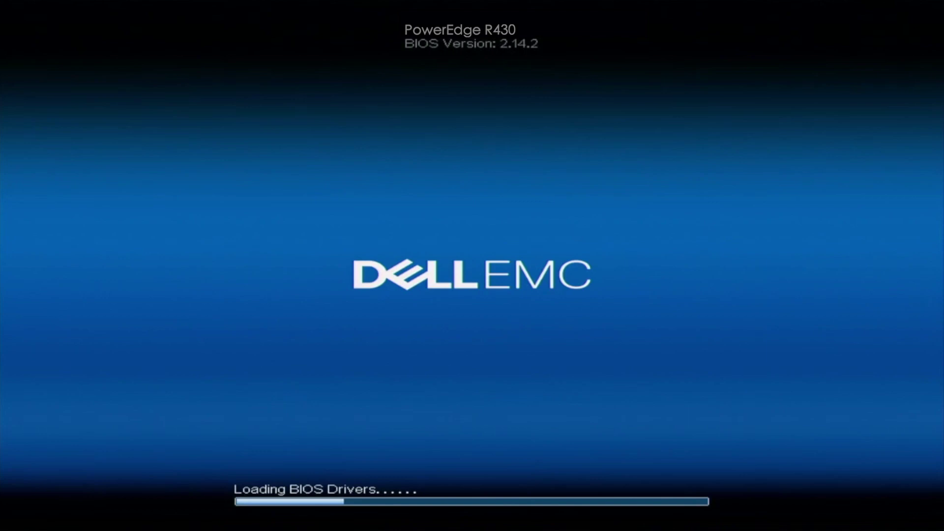
# - Enter Lifecycle Controller with F10 at boot and open Settings from the left menu
pyautogui.press('F10')
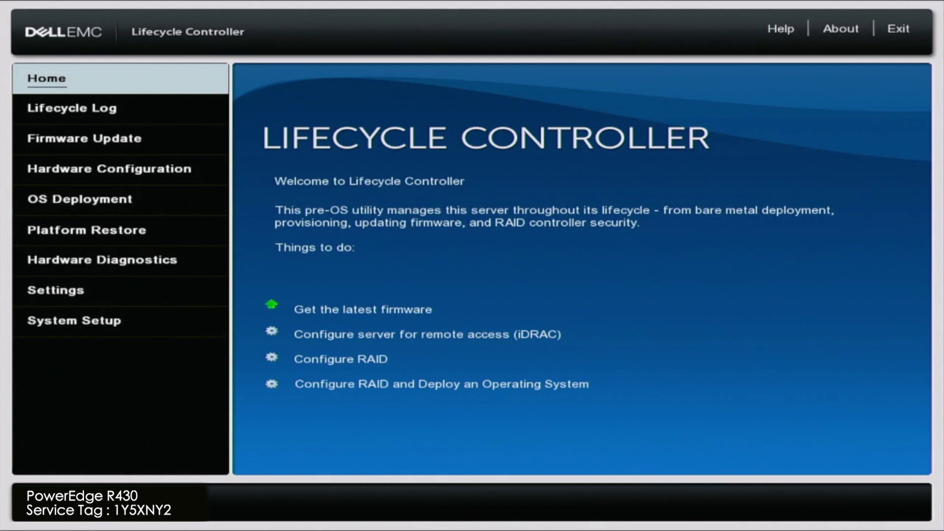
pyautogui.press('Down')
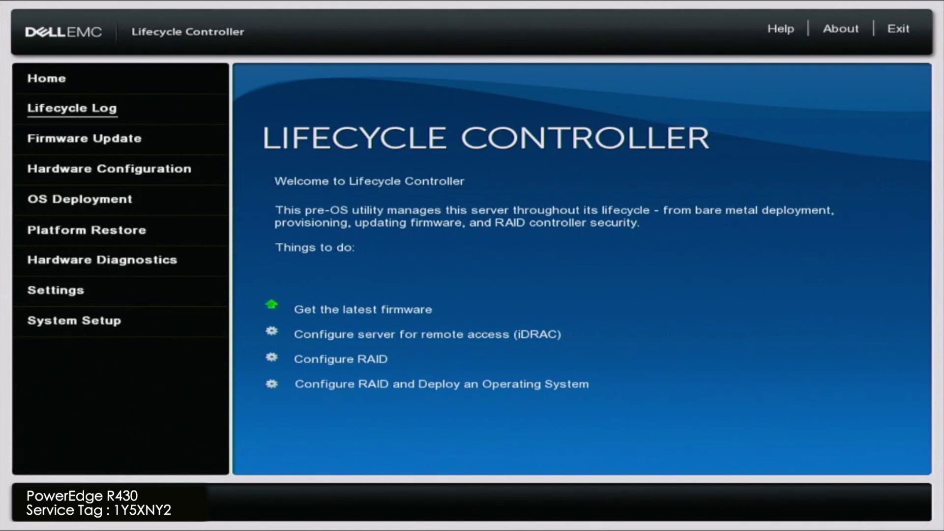
pyautogui.press('Down')
pyautogui.press('Down')
pyautogui.press('Down')
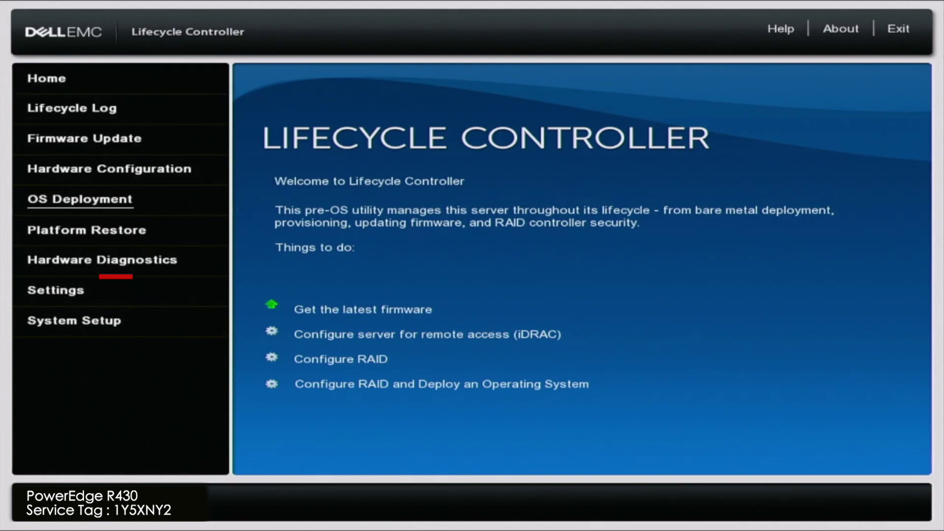
pyautogui.press('Down')
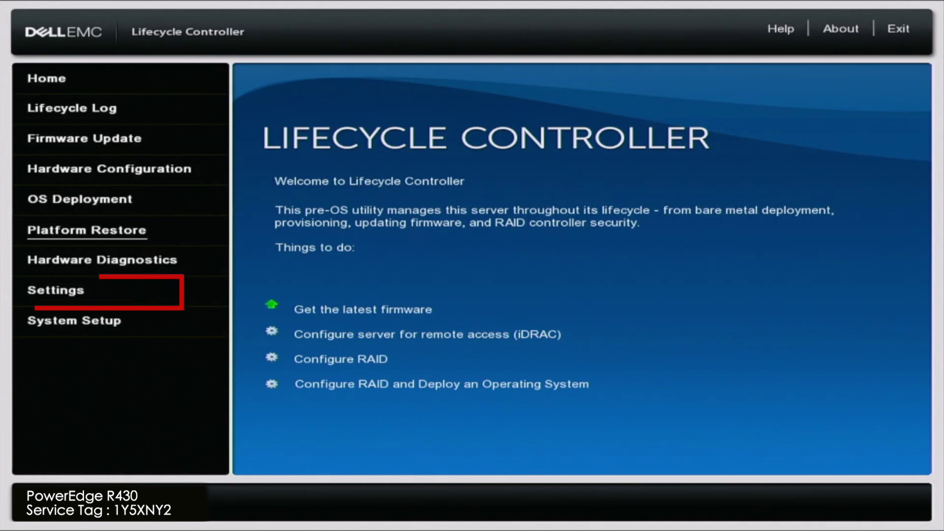
pyautogui.press('Down')
pyautogui.press('Down')
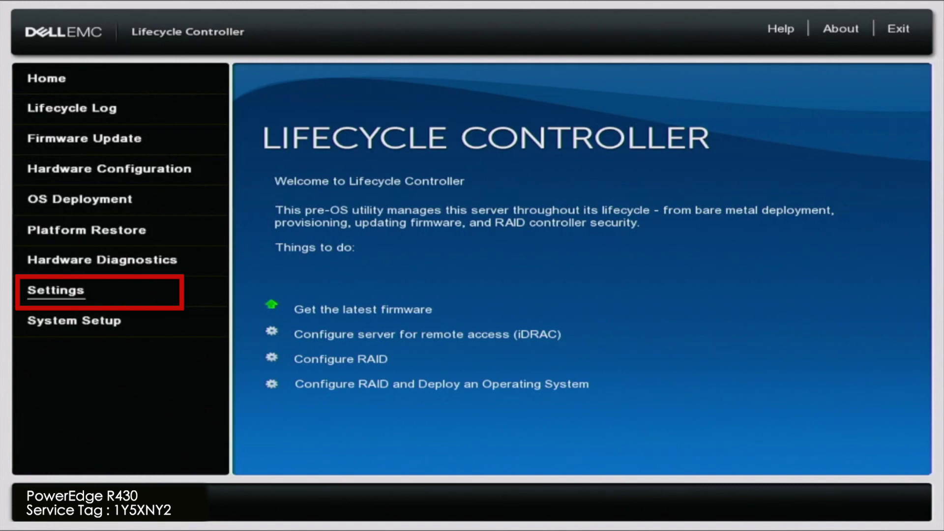
pyautogui.press('Return')
pyautogui.press('Down')
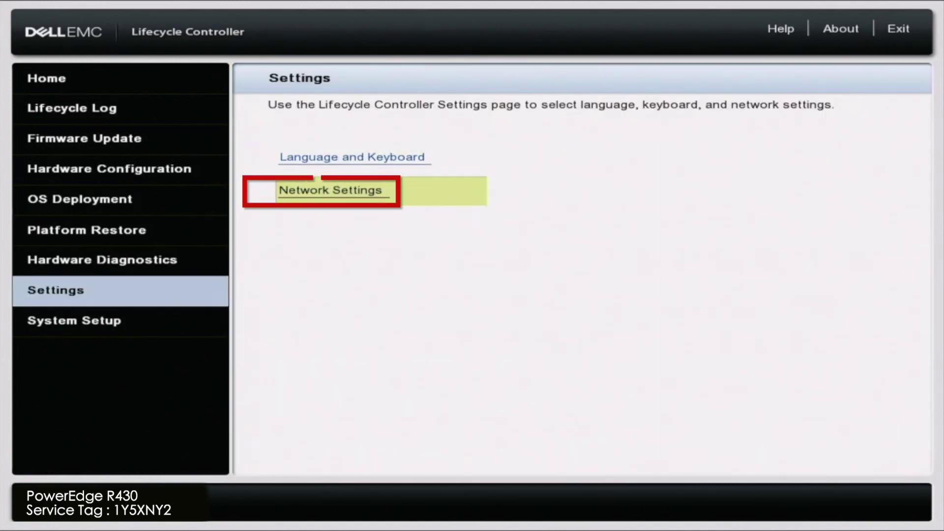
# - Set the embedded Broadcom NIC's IPv4 address source to DHCP in Network Settings
pyautogui.press('Return')
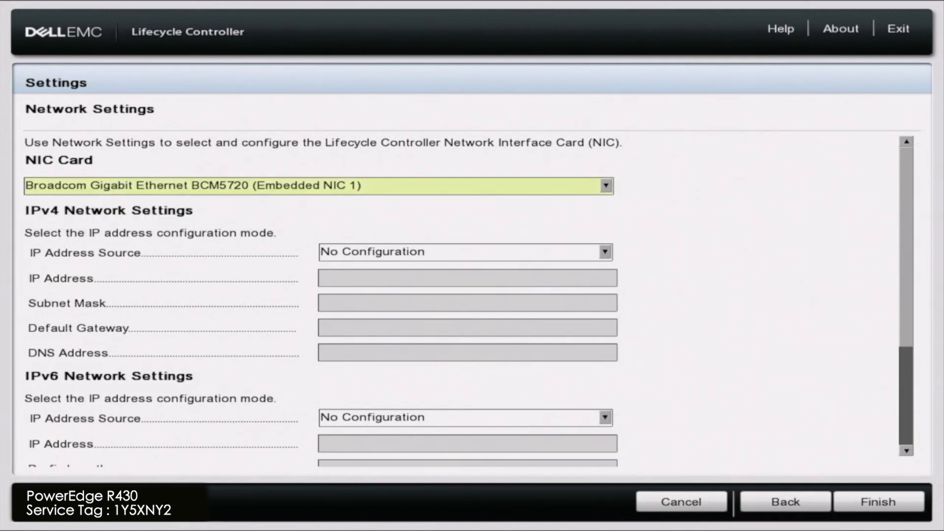
pyautogui.press('Tab')
pyautogui.press('Return')
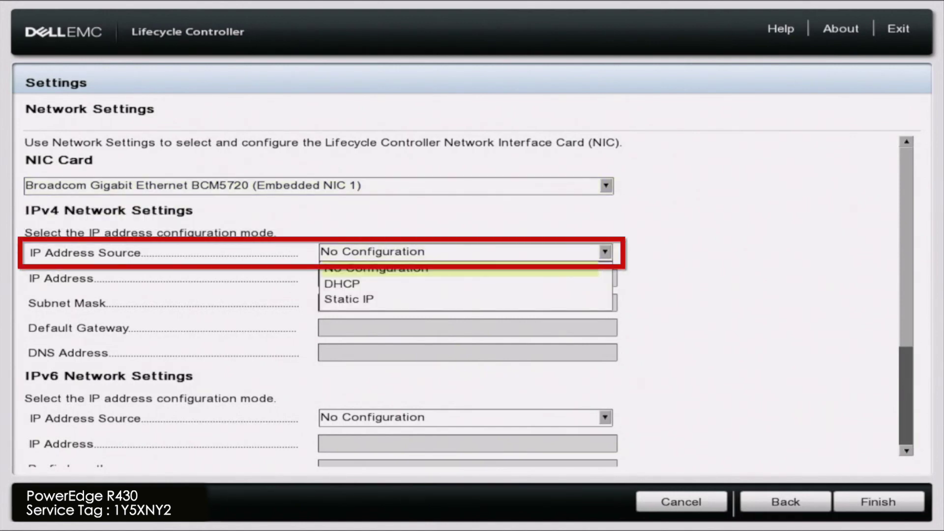
pyautogui.press('Down')
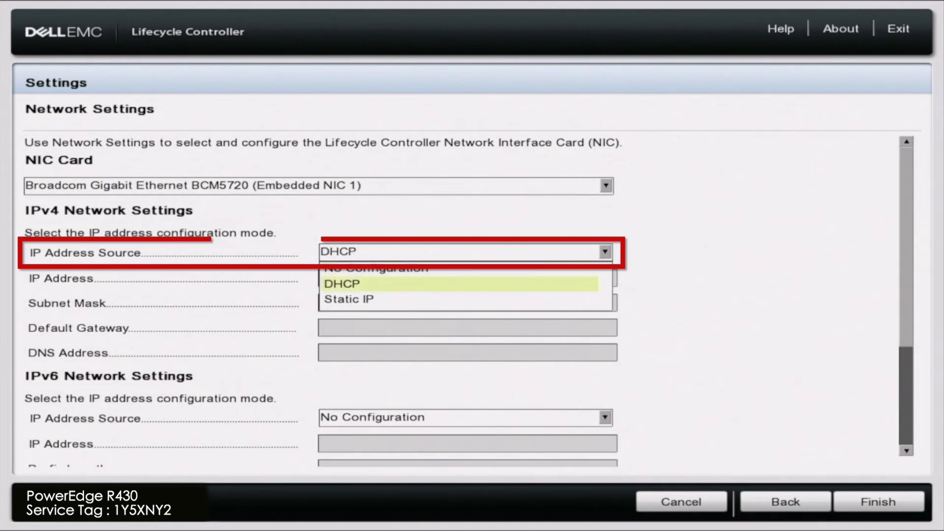
pyautogui.press('Return')
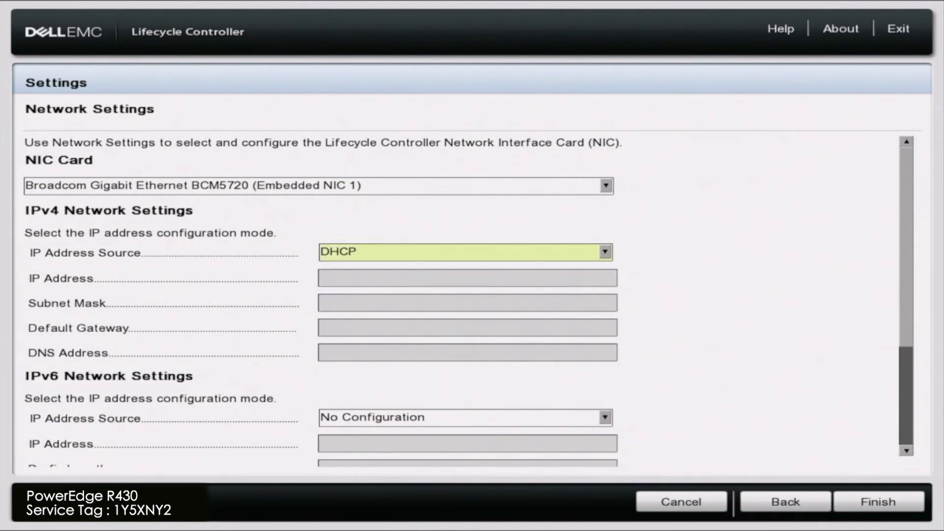
# - Apply the network settings with Finish and acknowledge the success message
pyautogui.press('Tab')
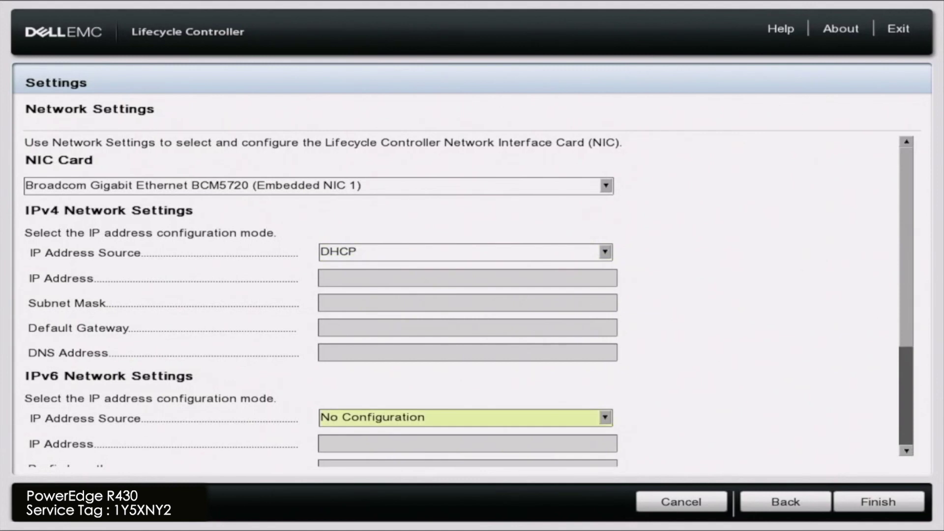
pyautogui.press('Tab')
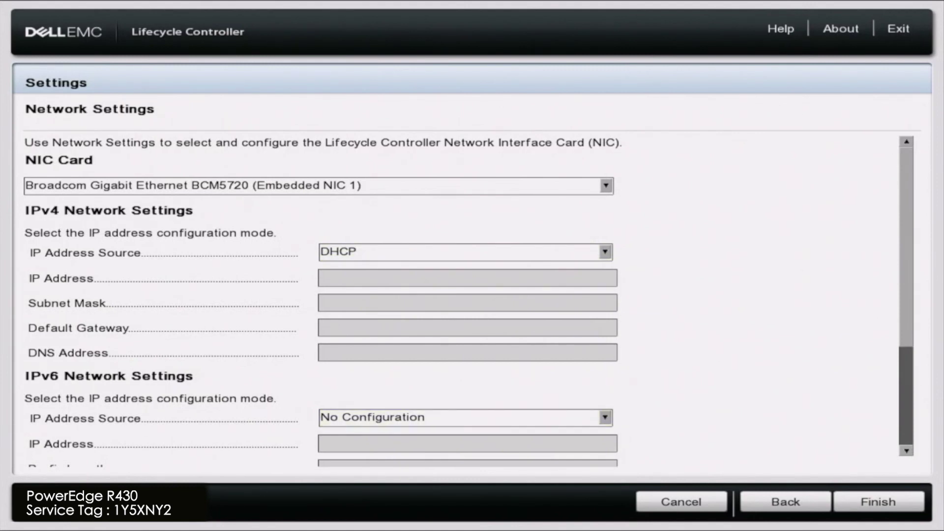
pyautogui.press('Tab')
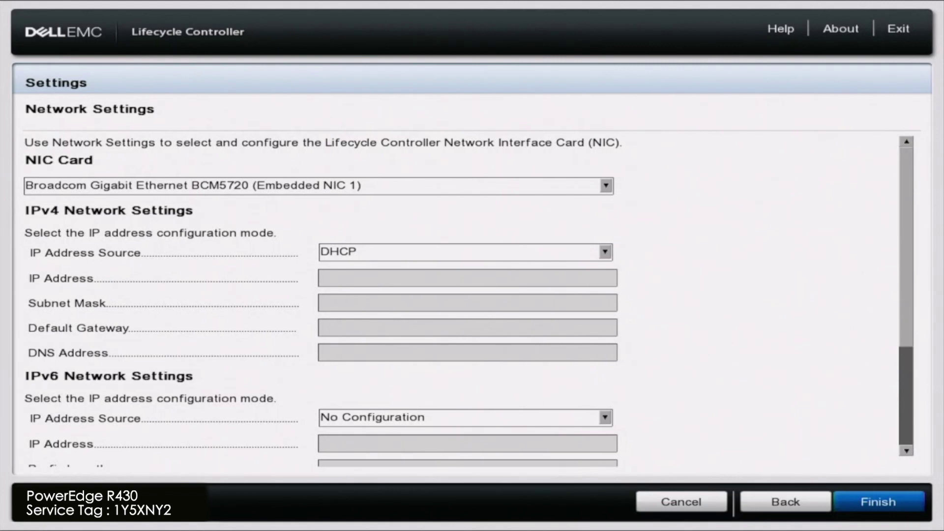
pyautogui.press('Return')
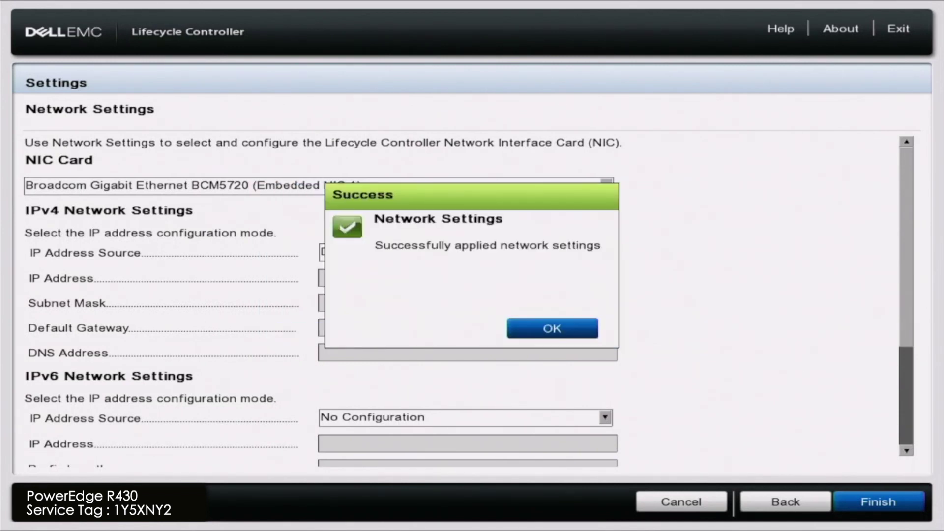
pyautogui.press('Return')
pyautogui.press('Return')
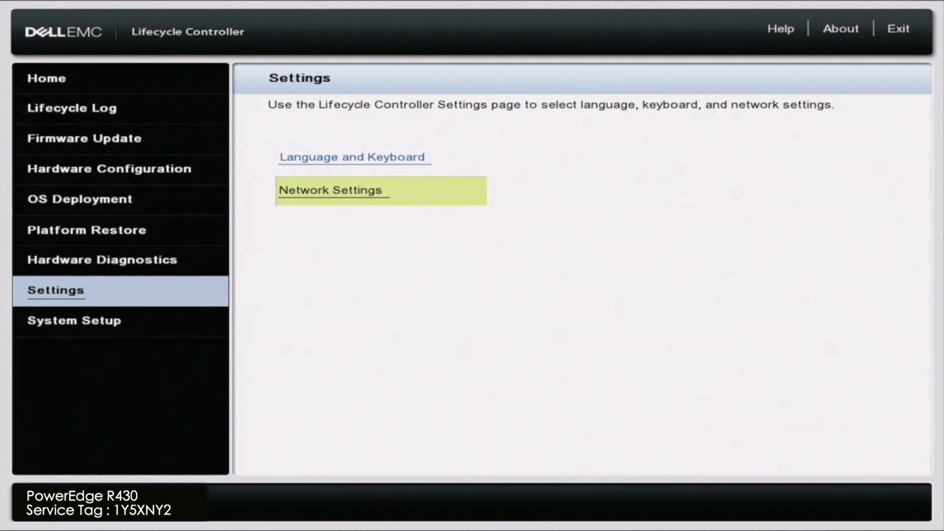
# - Launch the firmware update wizard from the home page and choose the Network Share repository
pyautogui.press('Escape')
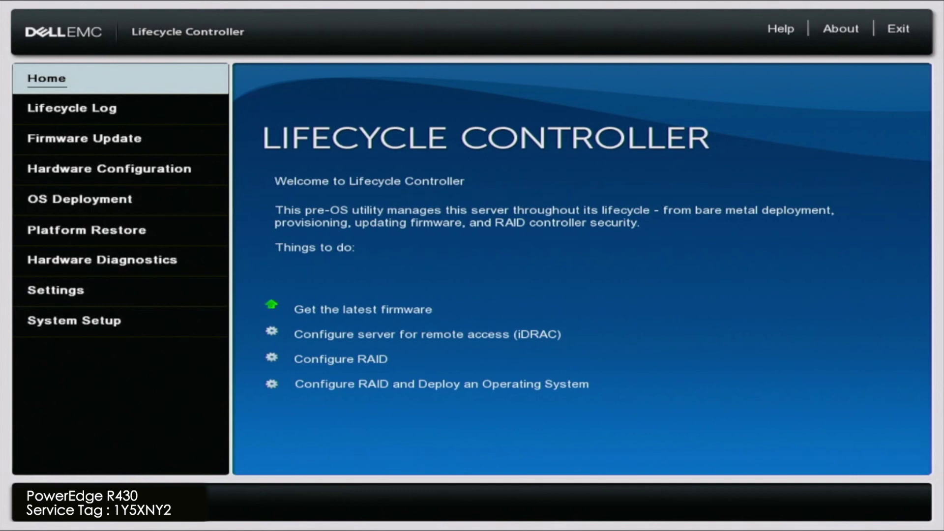
pyautogui.press('Down')
pyautogui.press('Down')
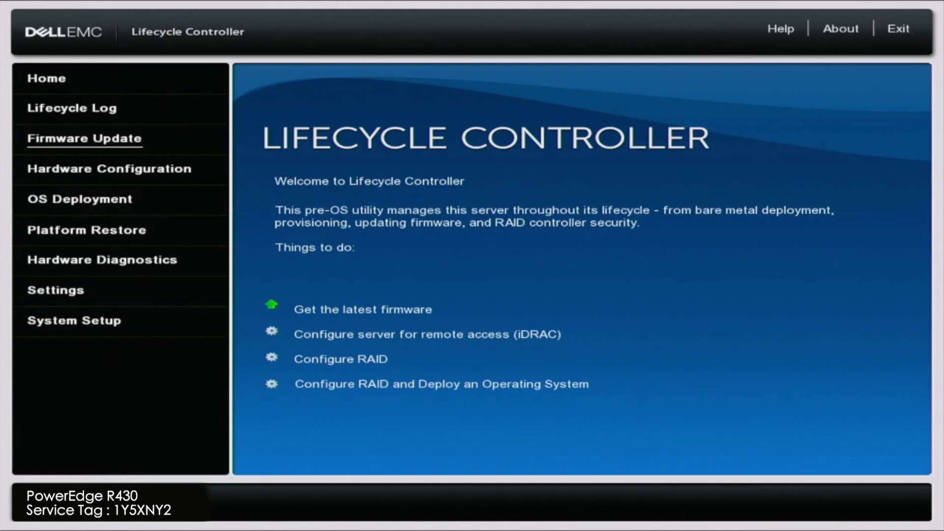
pyautogui.press('Return')
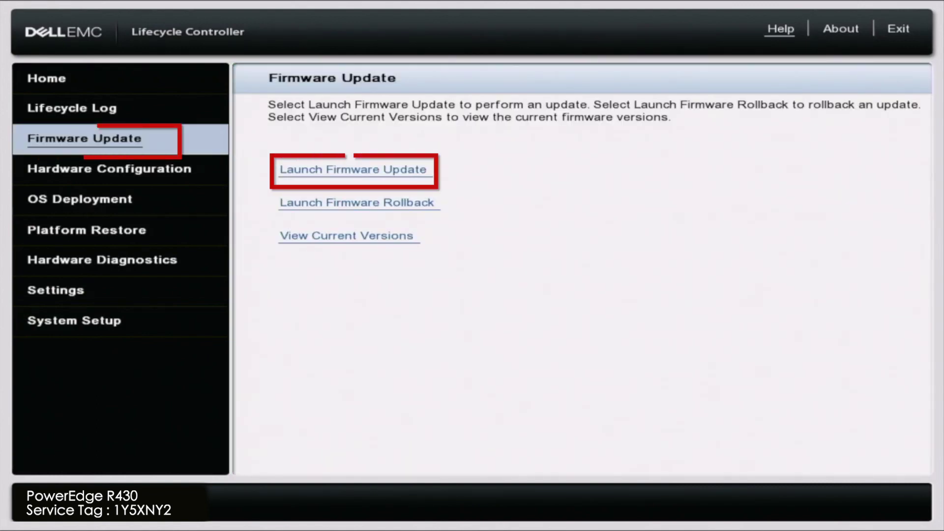
pyautogui.press('Tab')
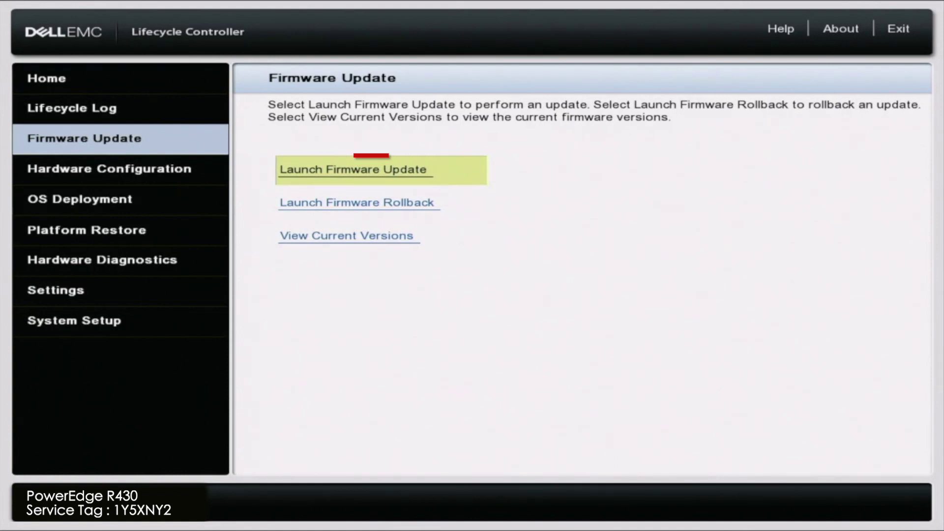
pyautogui.press('Return')
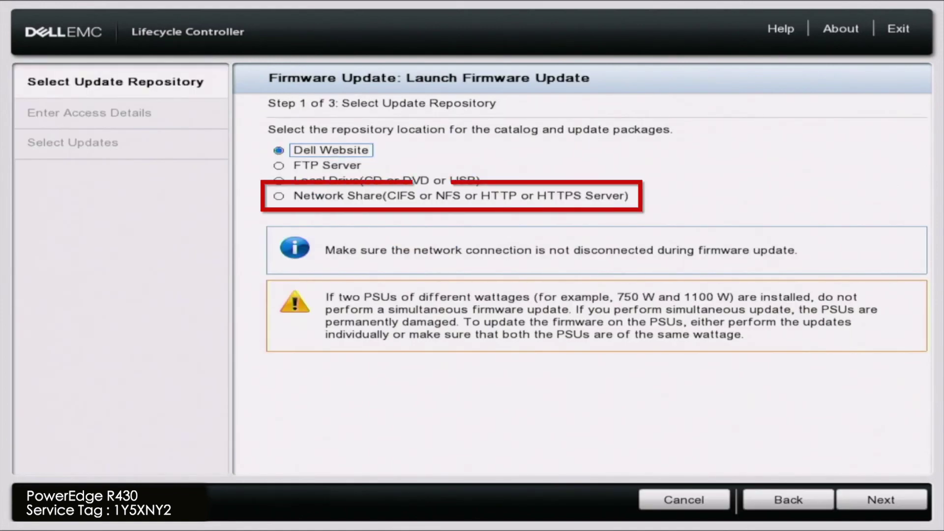
pyautogui.press('Down')
pyautogui.press('Down')
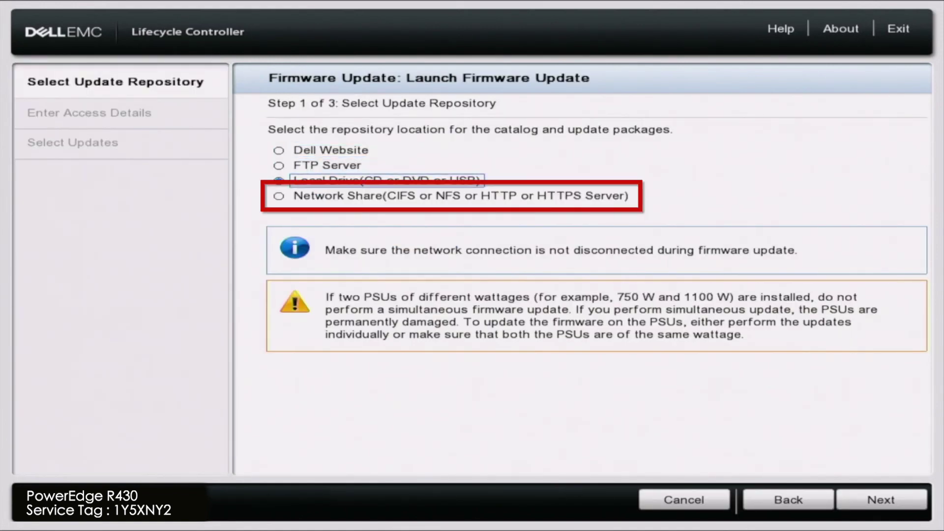
pyautogui.press('Down')
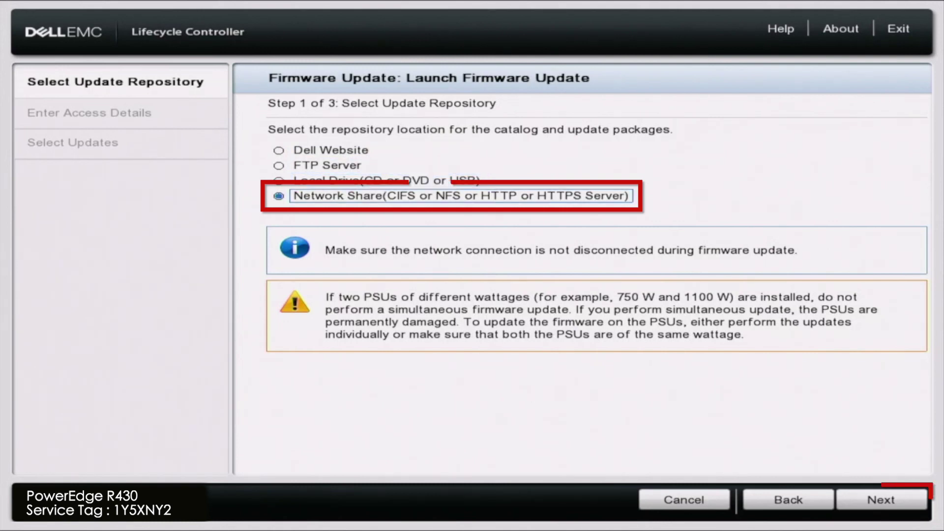
# - Enter downloads.dell.com as the HTTPS share address and submit the access details
pyautogui.press('Return')
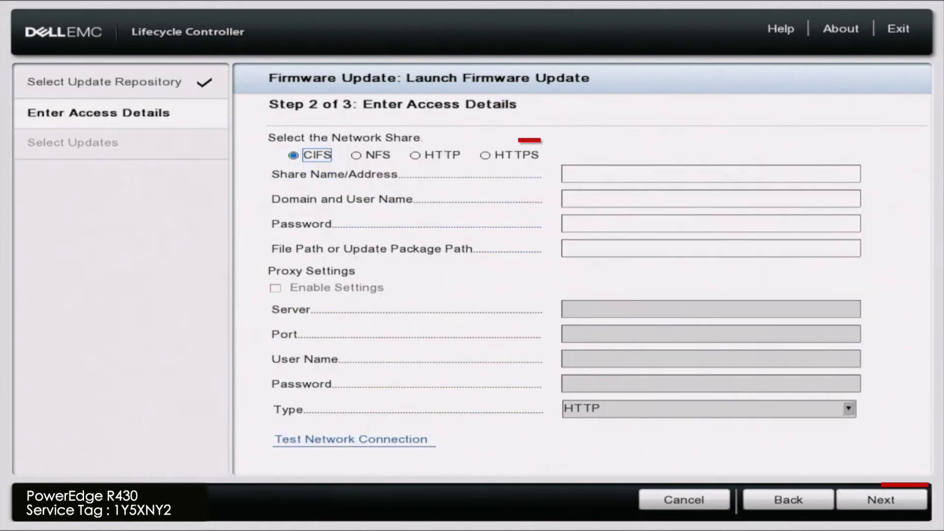
pyautogui.press('Right')
pyautogui.press('Right')
pyautogui.press('Right')
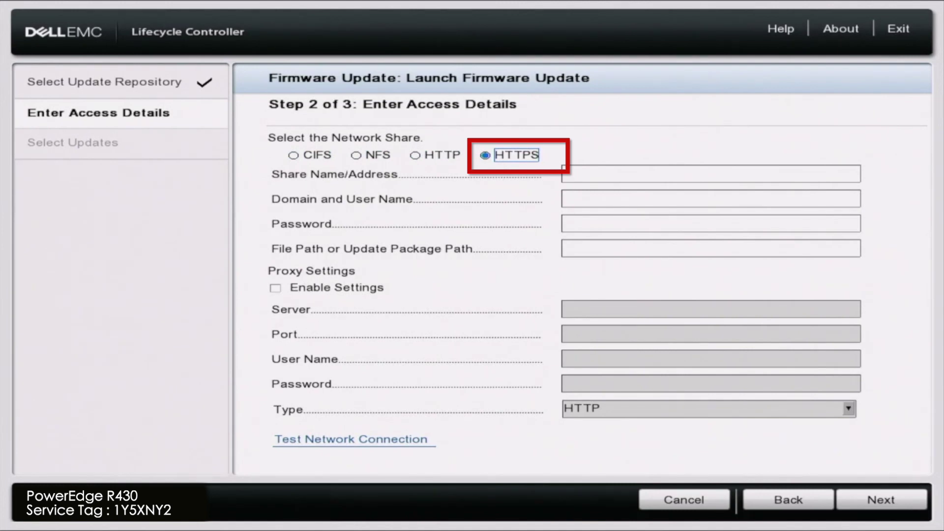
pyautogui.press('Tab')
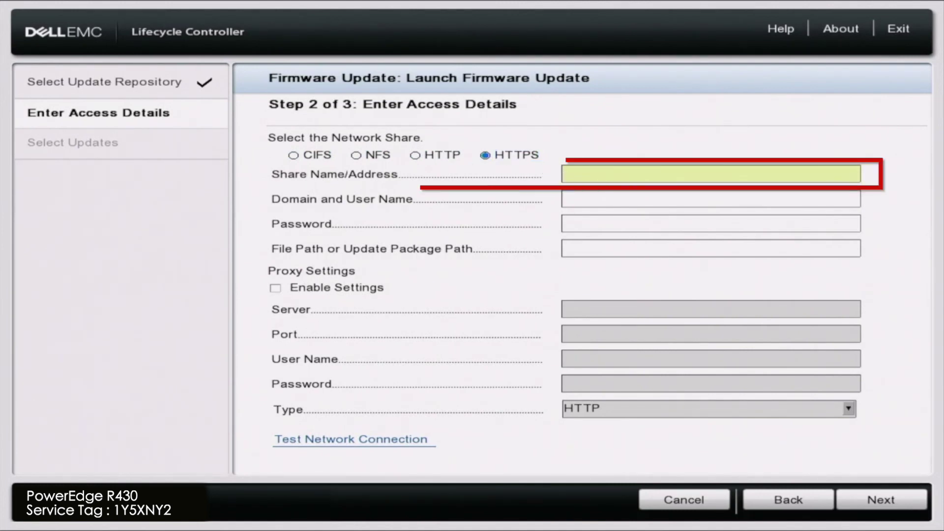
pyautogui.write('down')
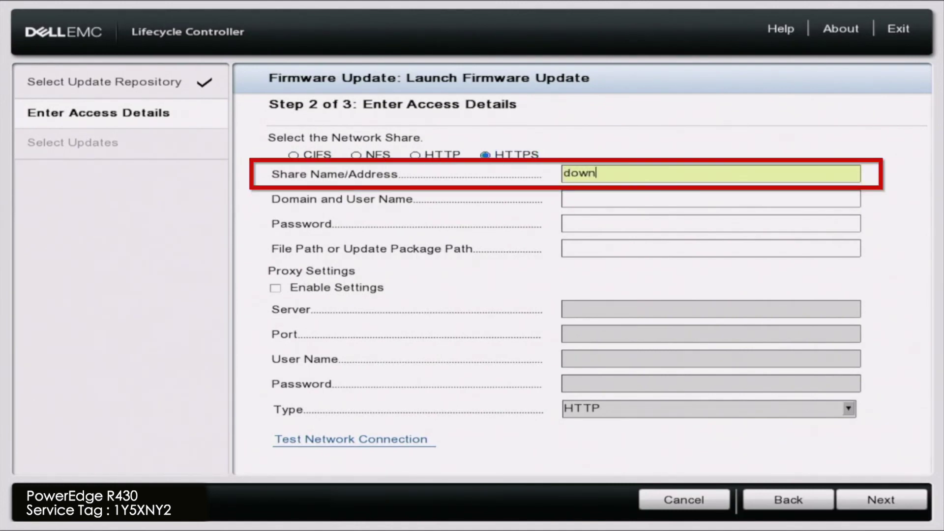
pyautogui.write('loads')
pyautogui.write('.del')
pyautogui.write('l.com')
pyautogui.press('Tab')
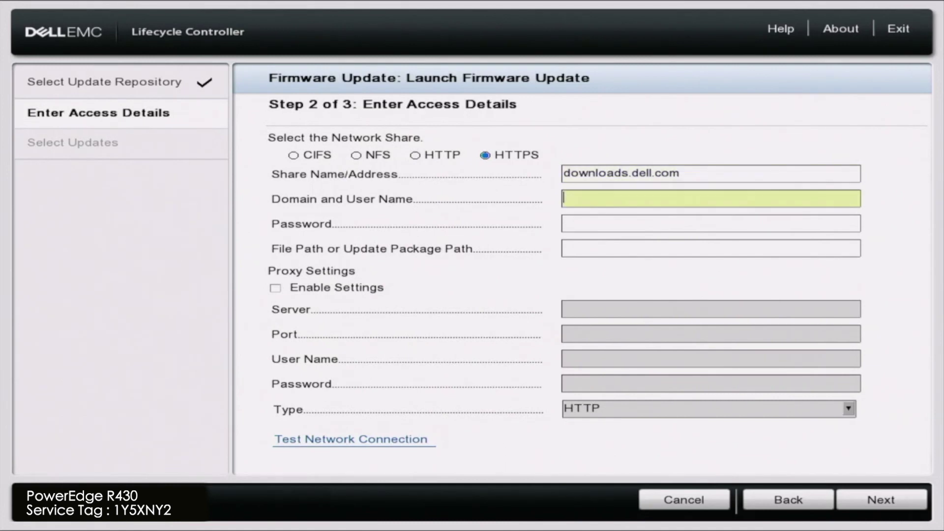
pyautogui.press('Tab')
pyautogui.press('Tab')
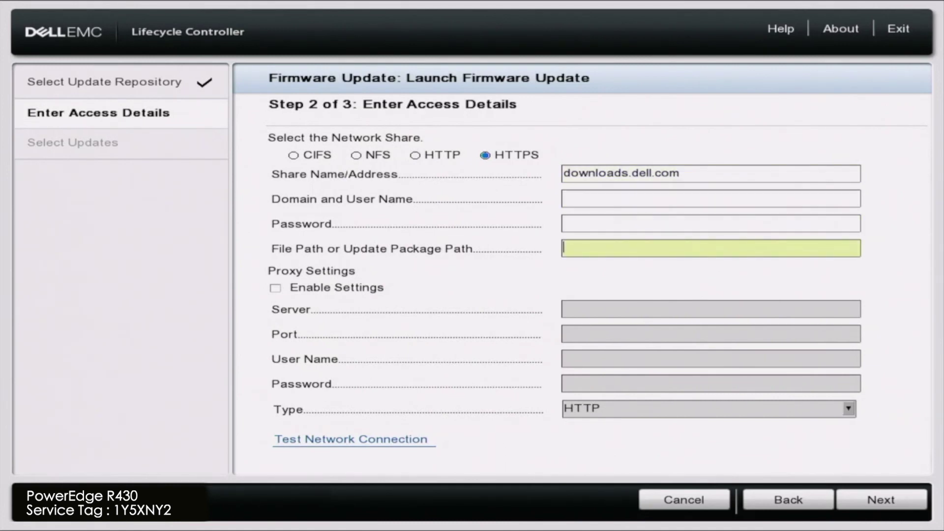
pyautogui.press('Tab')
pyautogui.press('Tab')
pyautogui.press('Tab')
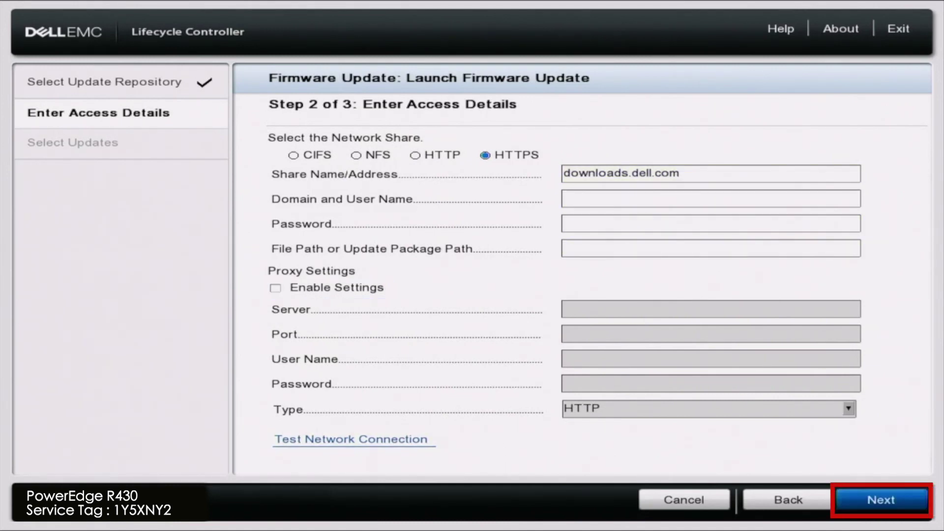
pyautogui.press('Return')
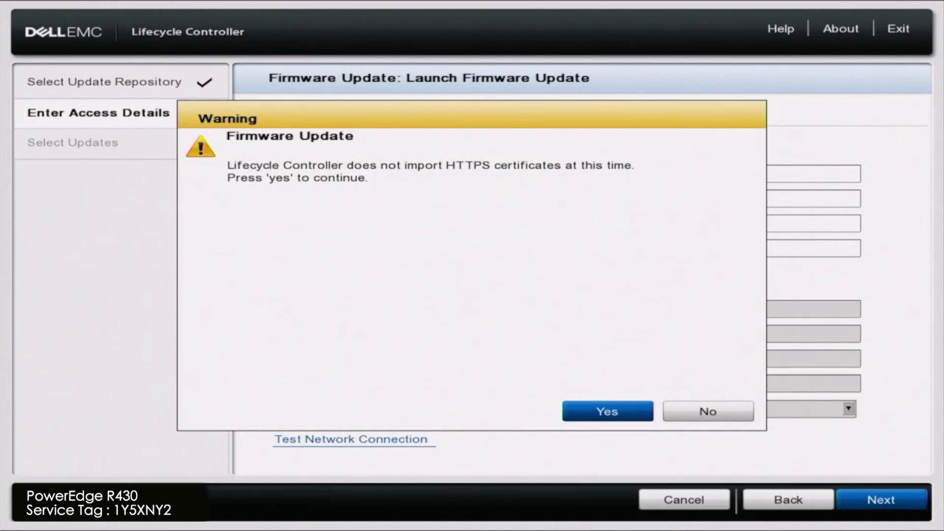
# - Accept the HTTPS certificate warning to load the available updates list
pyautogui.press('Return')
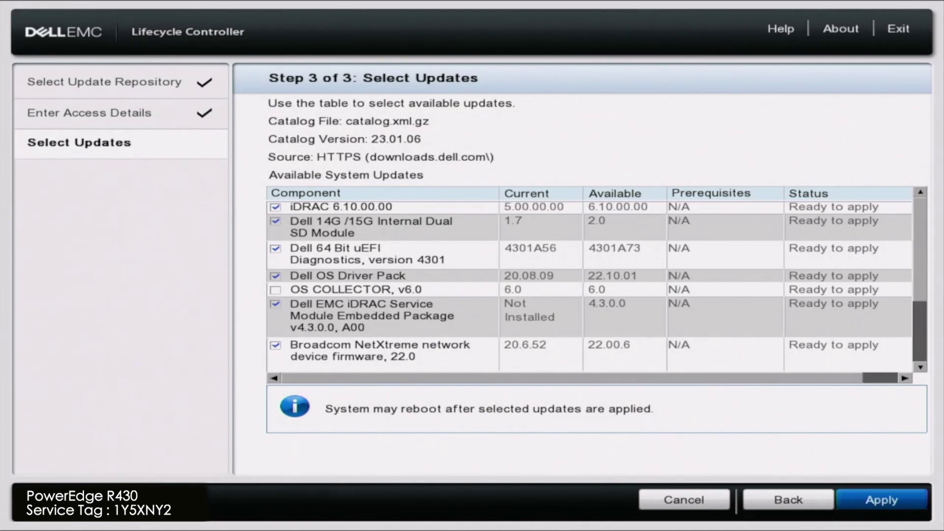
# - Check OS COLLECTOR v6.0 in the updates table and review the remaining selected updates
pyautogui.press('Tab')
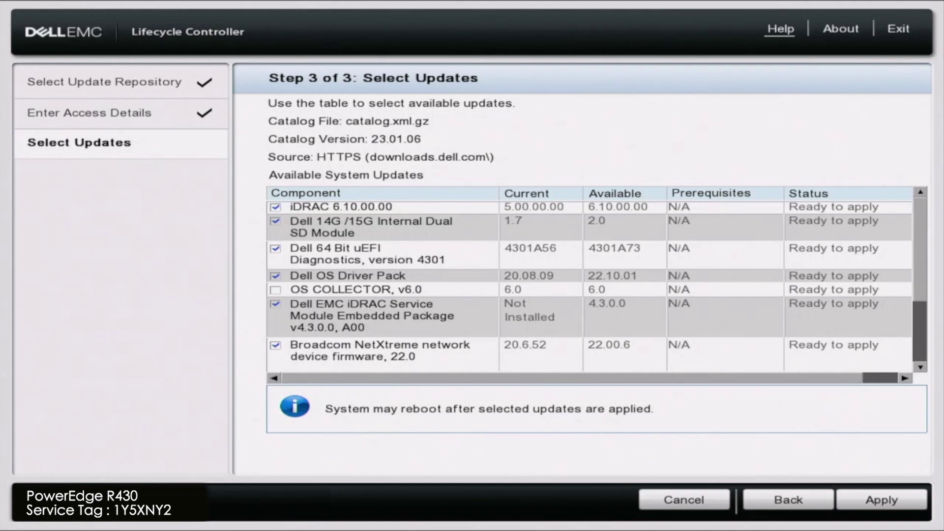
pyautogui.press('Down')
pyautogui.press('Down')
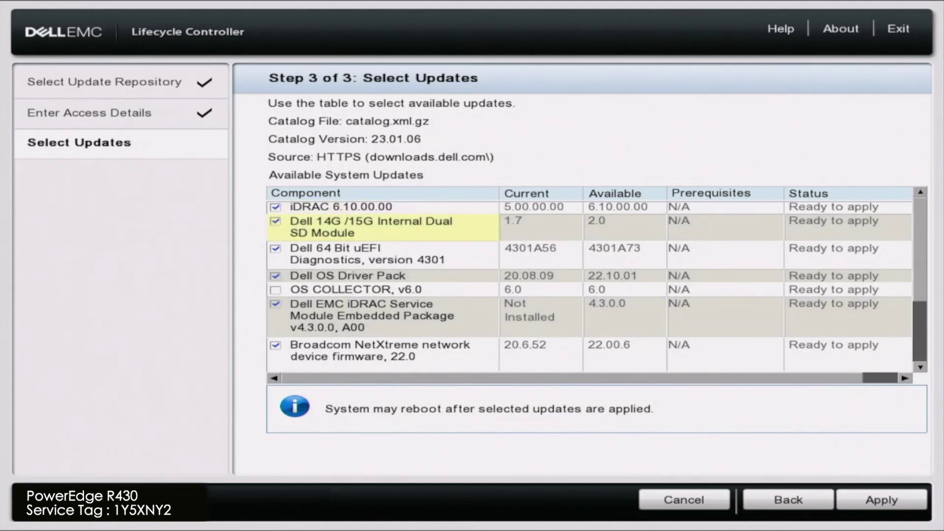
pyautogui.press('Down')
pyautogui.press('Down')
pyautogui.press('Down')
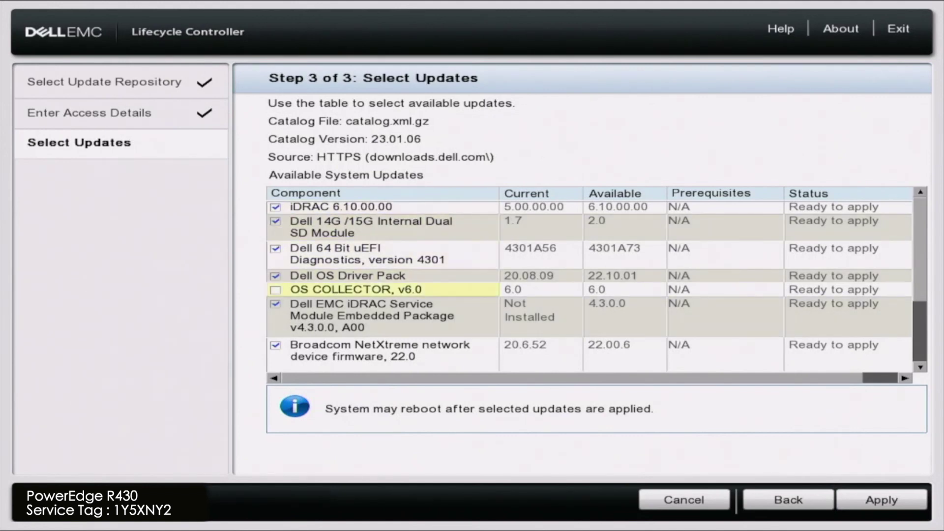
pyautogui.press('space')
pyautogui.press('Down')
pyautogui.press('Down')
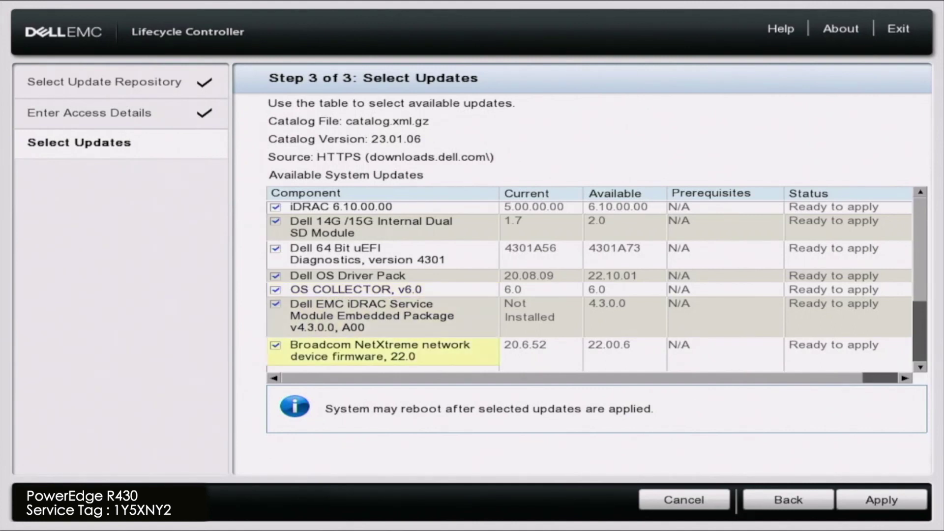
pyautogui.press('Down')
pyautogui.press('Down')
pyautogui.press('Down')
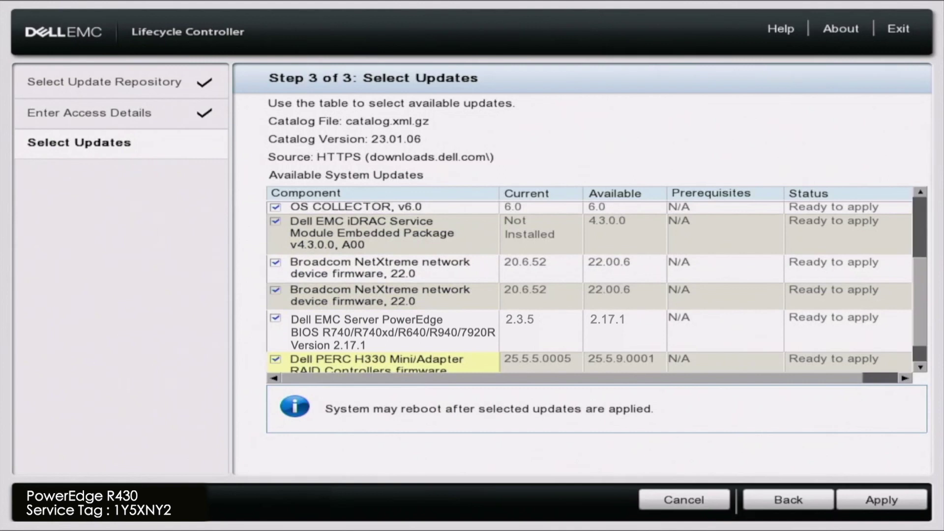
pyautogui.press('Down')
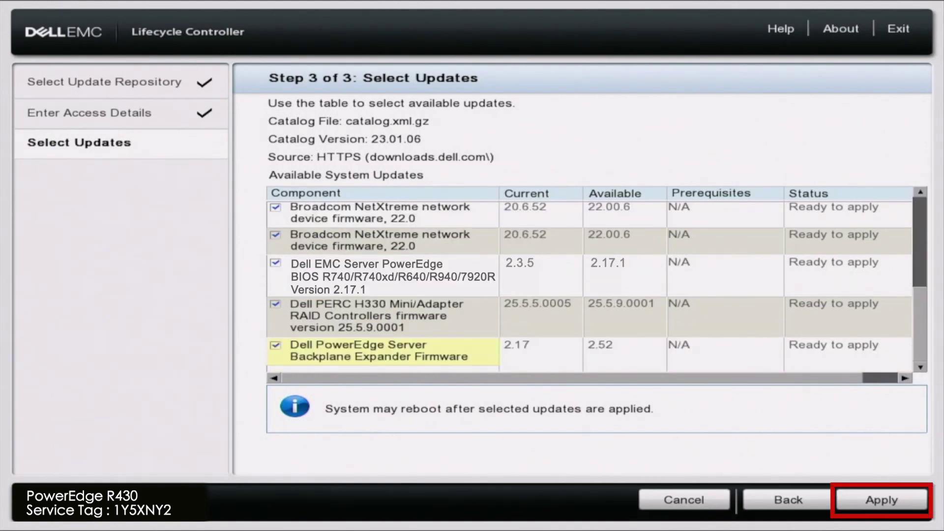
# - Apply the selected updates, starting the download of all 10 packages
pyautogui.press('Tab')
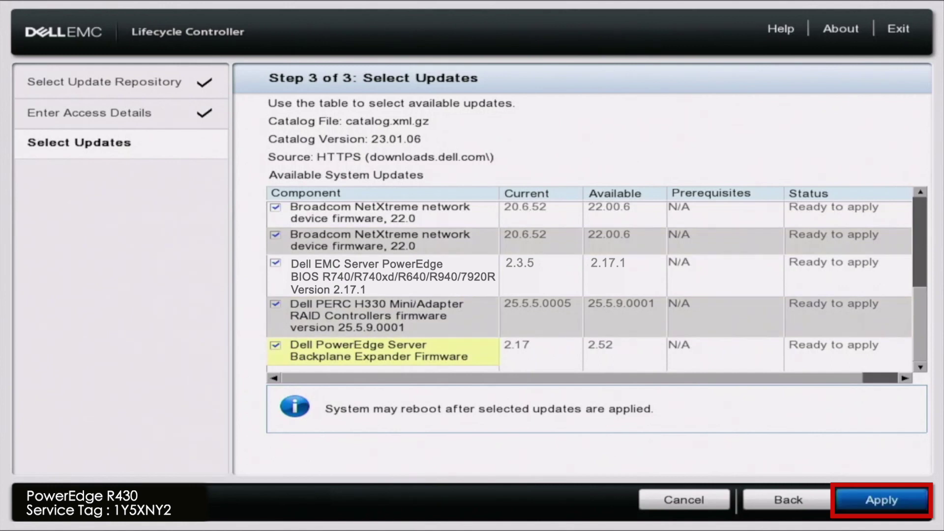
pyautogui.press('Return')
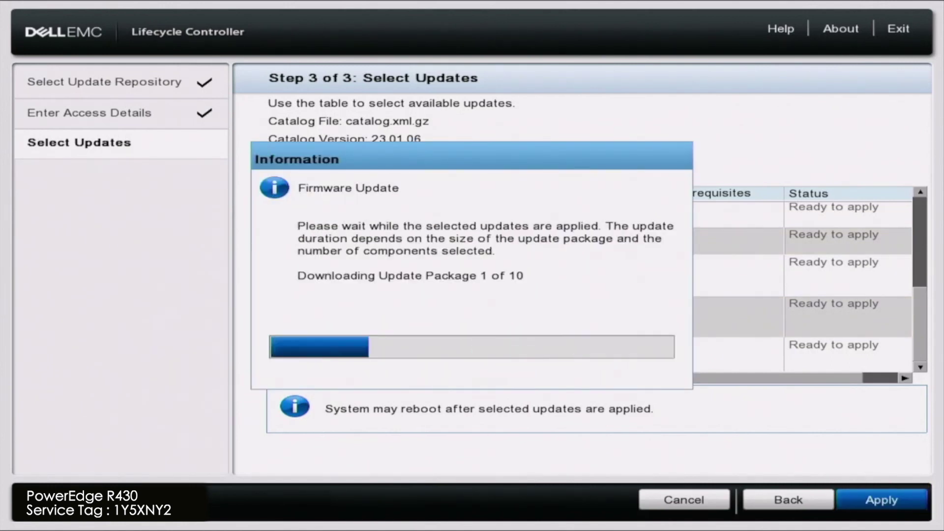